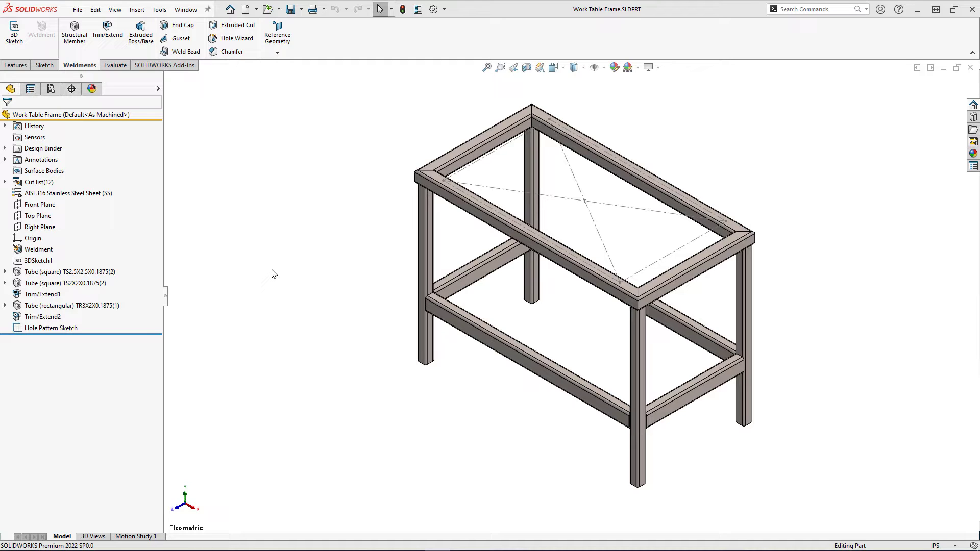
Step: Activate the As Welded configuration, then make As Machined the active configuration again
{"action": "left_click", "coordinate": [54, 91]}
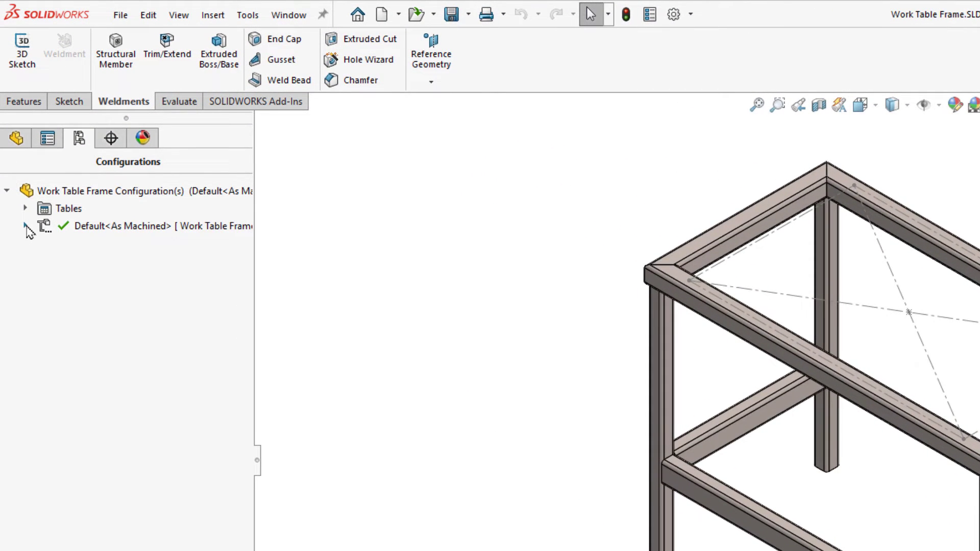
{"action": "left_click", "coordinate": [26, 226]}
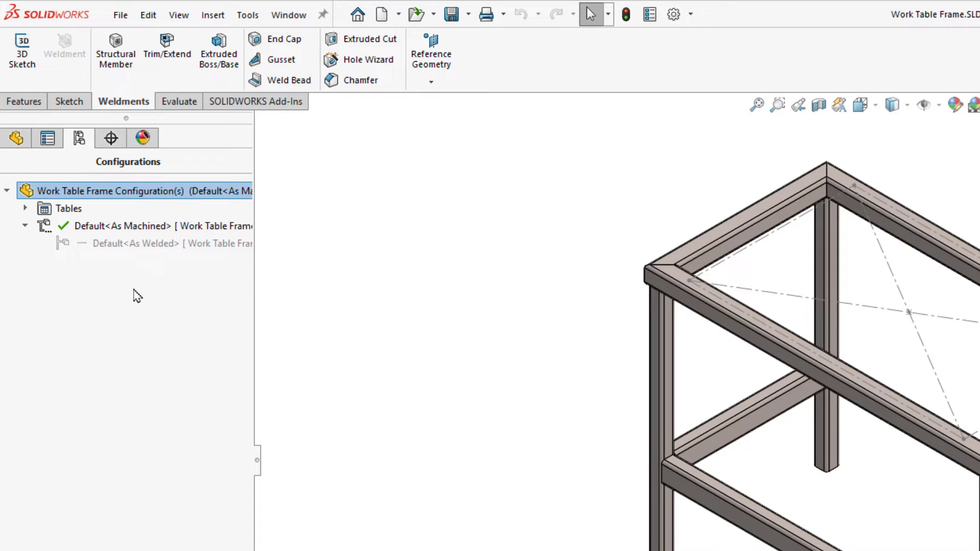
{"action": "double_click", "coordinate": [126, 244]}
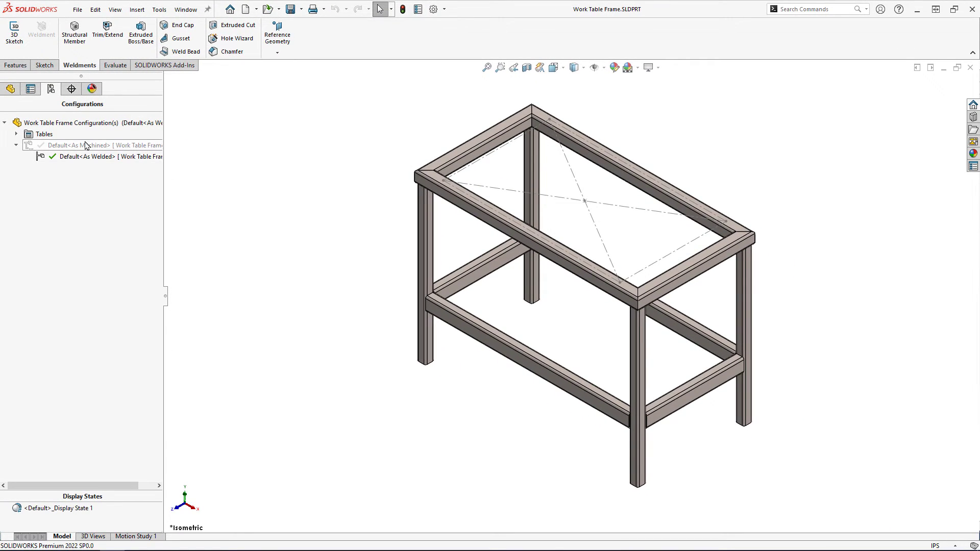
{"action": "left_click", "coordinate": [85, 147]}
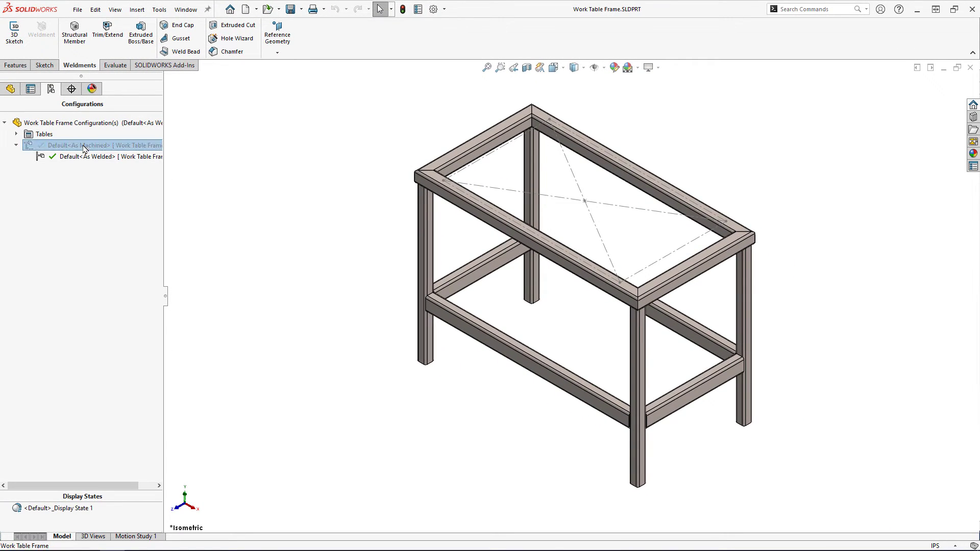
{"action": "double_click", "coordinate": [85, 146]}
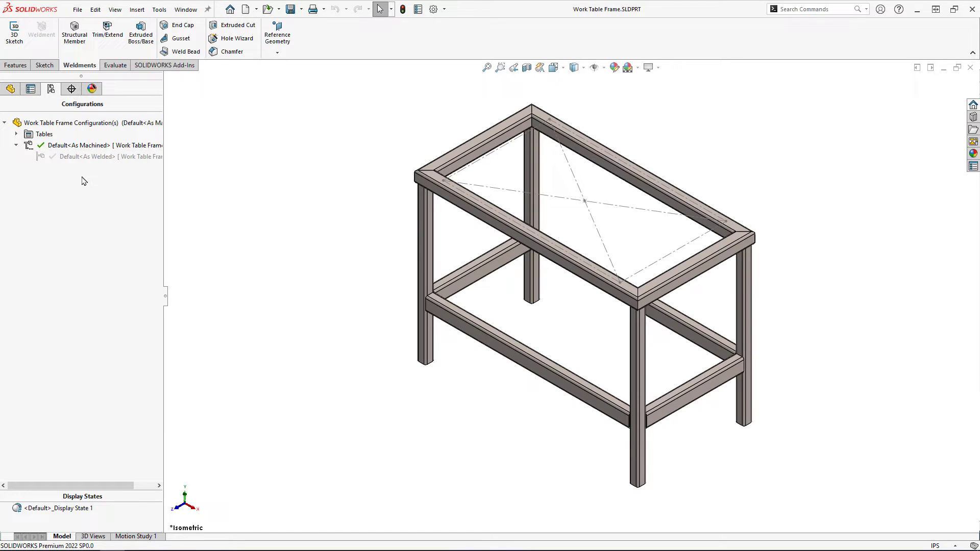
{"action": "left_click", "coordinate": [10, 91]}
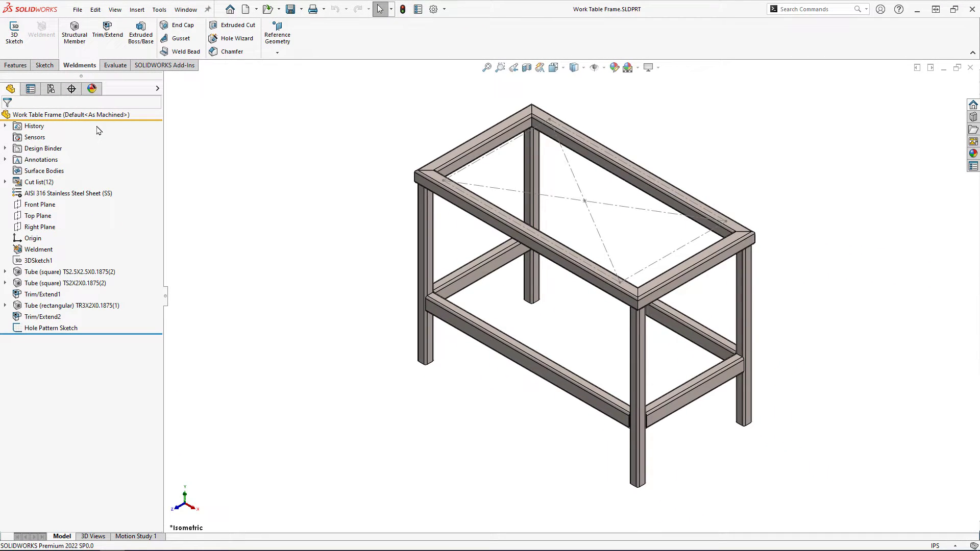
Step: Add 1/2-20 bottoming tapped holes to the top tube face at the frame corners
{"action": "mouse_move", "coordinate": [66, 329]}
{"action": "left_click", "coordinate": [450, 160]}
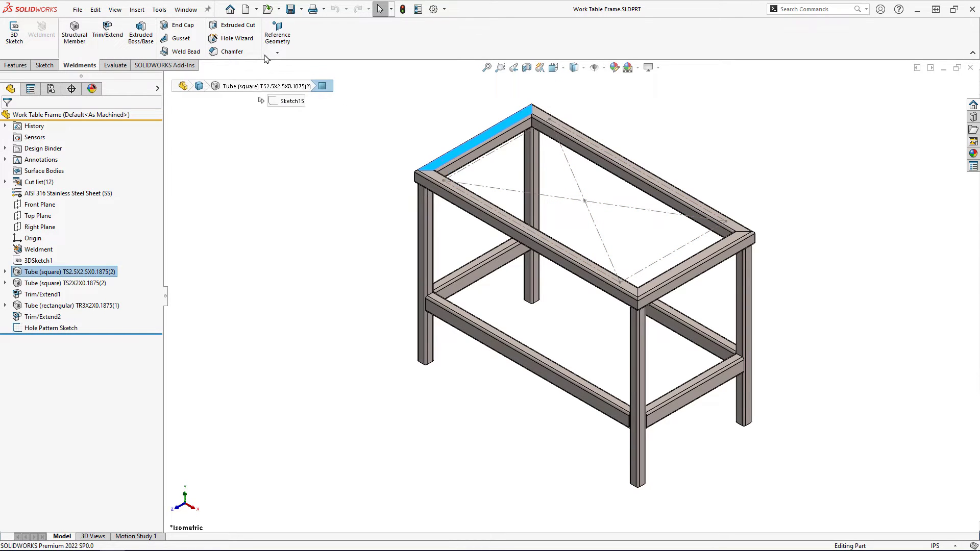
{"action": "left_click", "coordinate": [246, 41]}
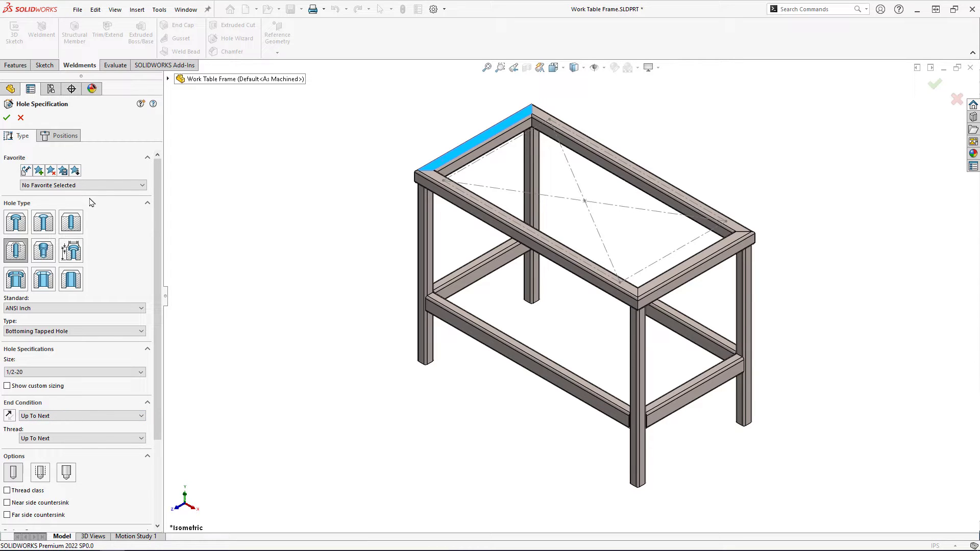
{"action": "left_click", "coordinate": [74, 136]}
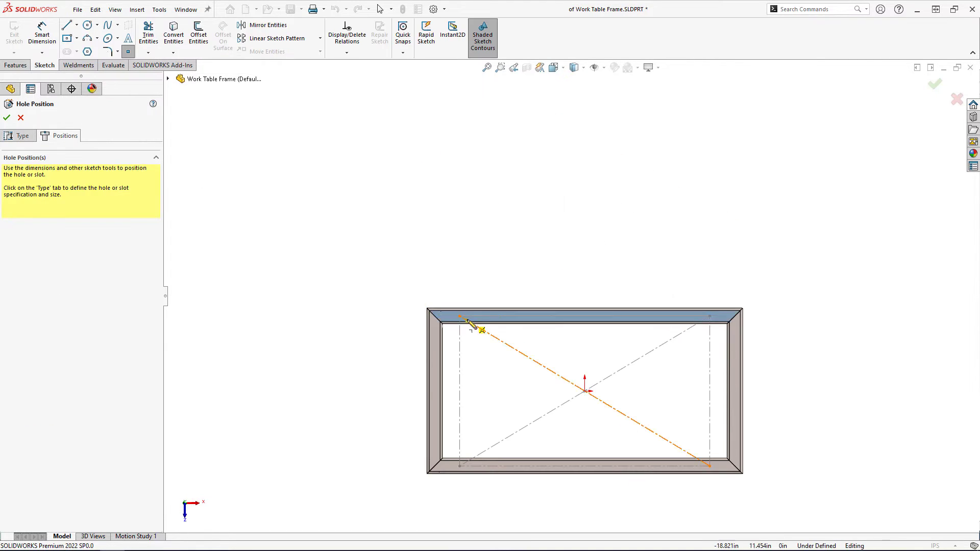
{"action": "left_click", "coordinate": [465, 318]}
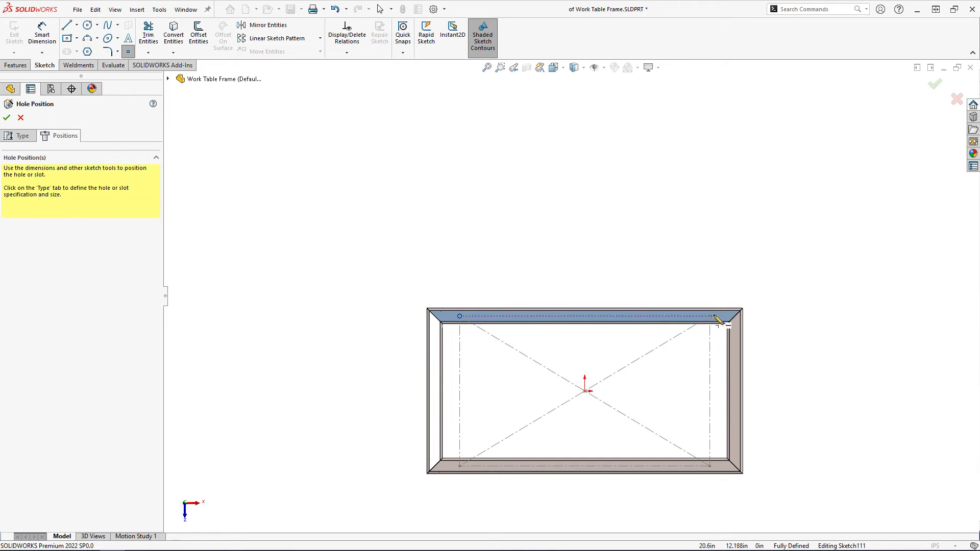
{"action": "left_click", "coordinate": [710, 466]}
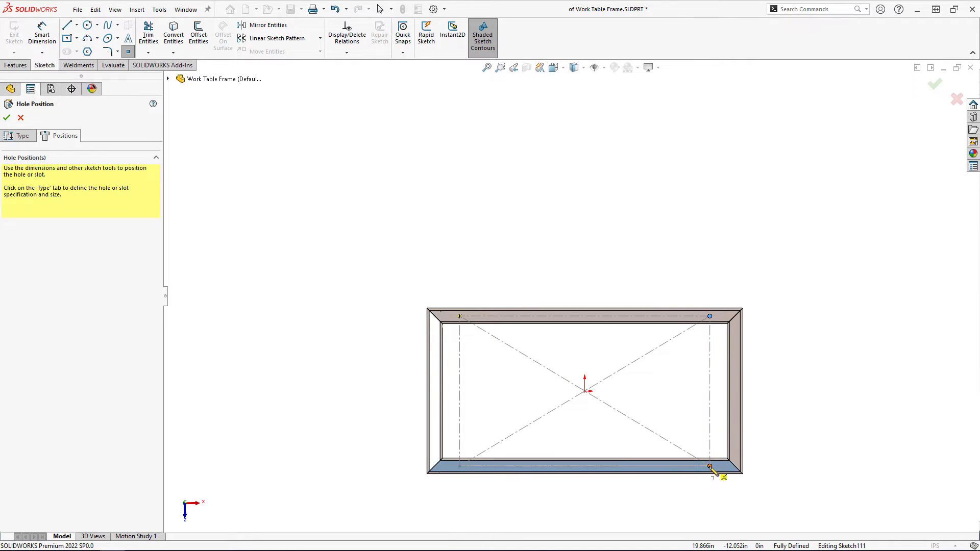
{"action": "left_click", "coordinate": [461, 467]}
{"action": "left_click", "coordinate": [7, 119]}
Step: Hide the hole pattern sketch and show the model in isometric view
{"action": "right_click", "coordinate": [46, 327]}
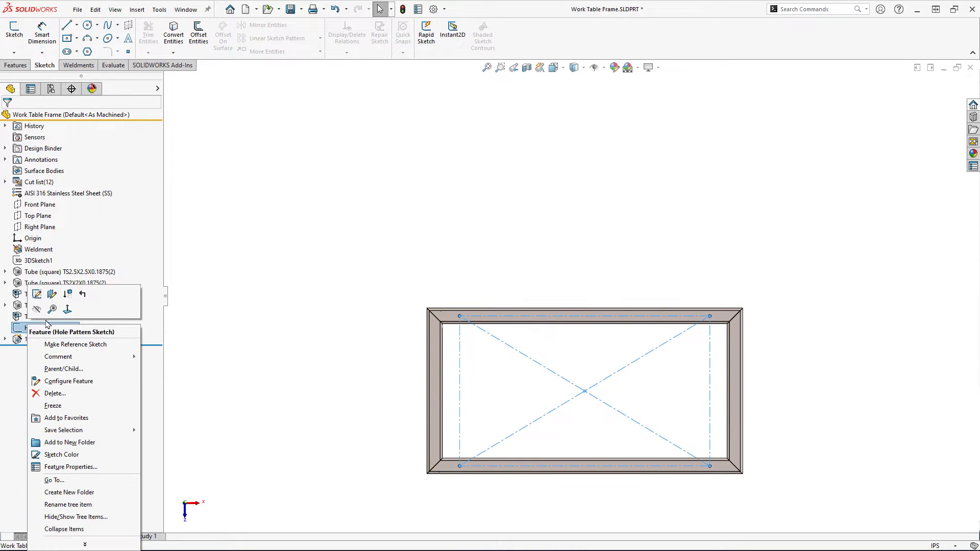
{"action": "left_click", "coordinate": [37, 309]}
{"action": "key", "text": "ctrl+7"}
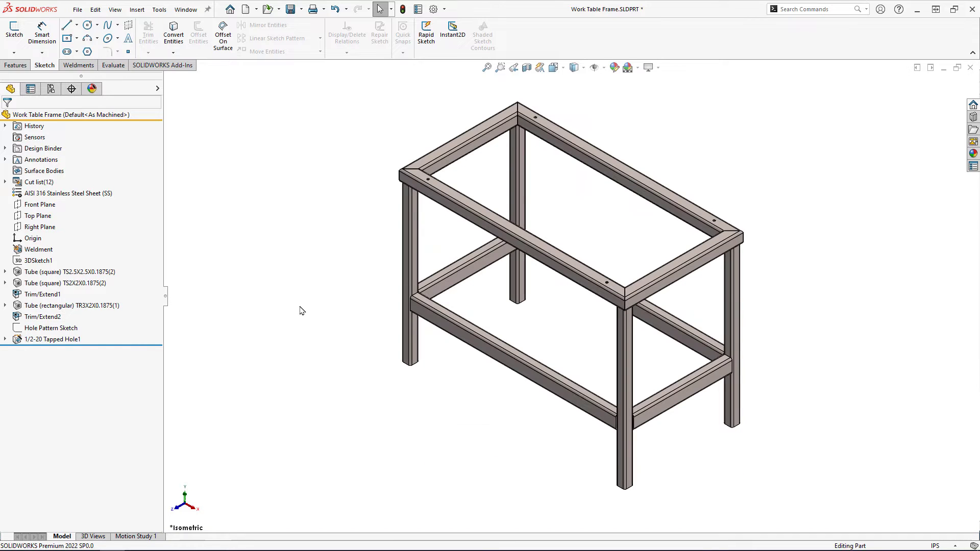
{"action": "left_click", "coordinate": [51, 89]}
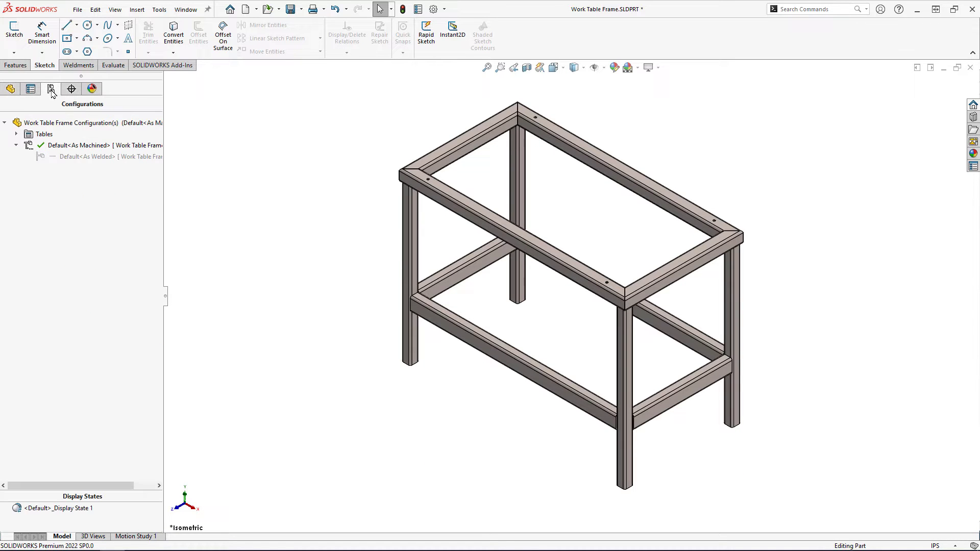
{"action": "double_click", "coordinate": [72, 156]}
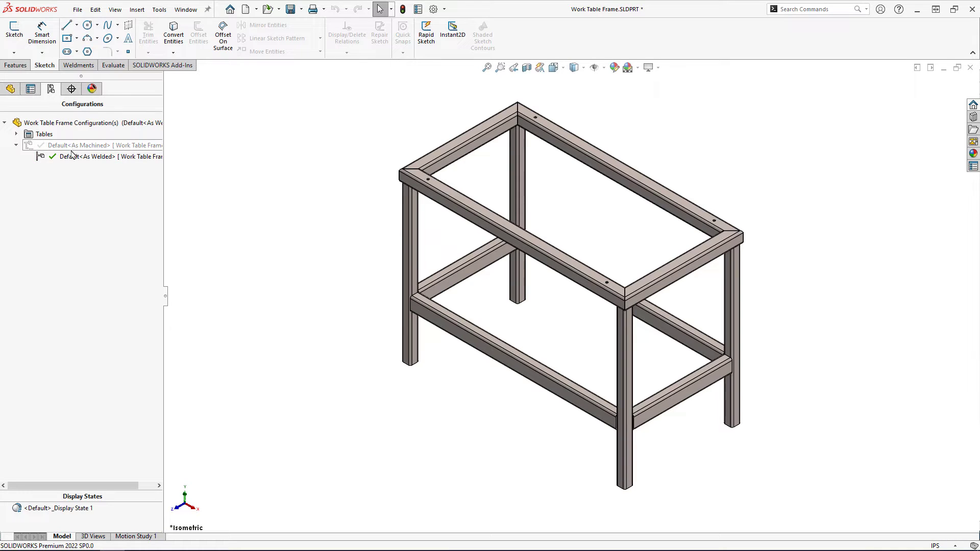
{"action": "double_click", "coordinate": [70, 147]}
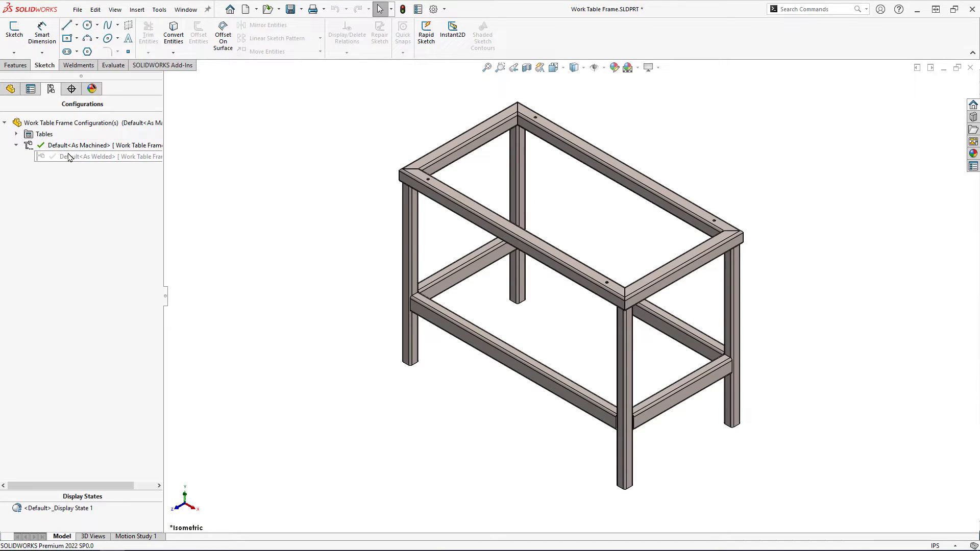
{"action": "double_click", "coordinate": [72, 156]}
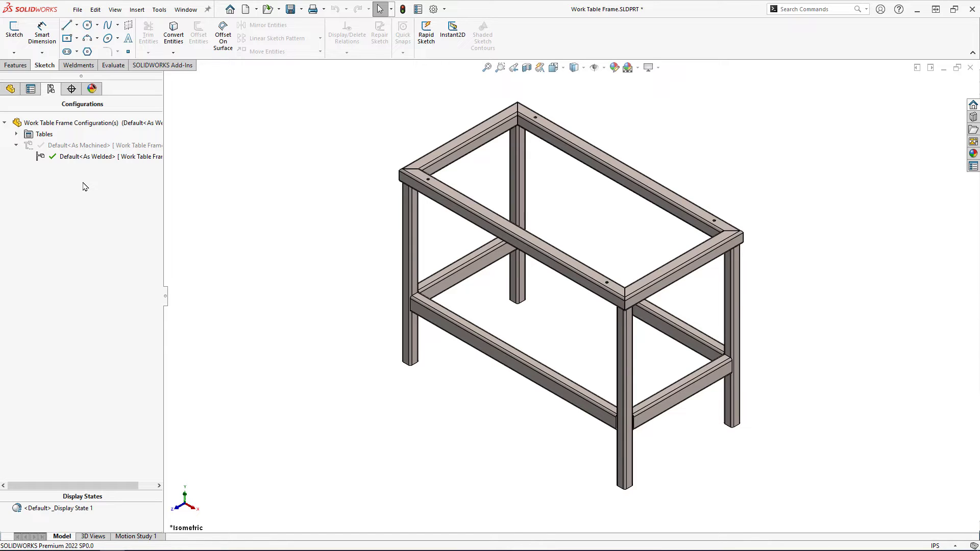
{"action": "double_click", "coordinate": [72, 146]}
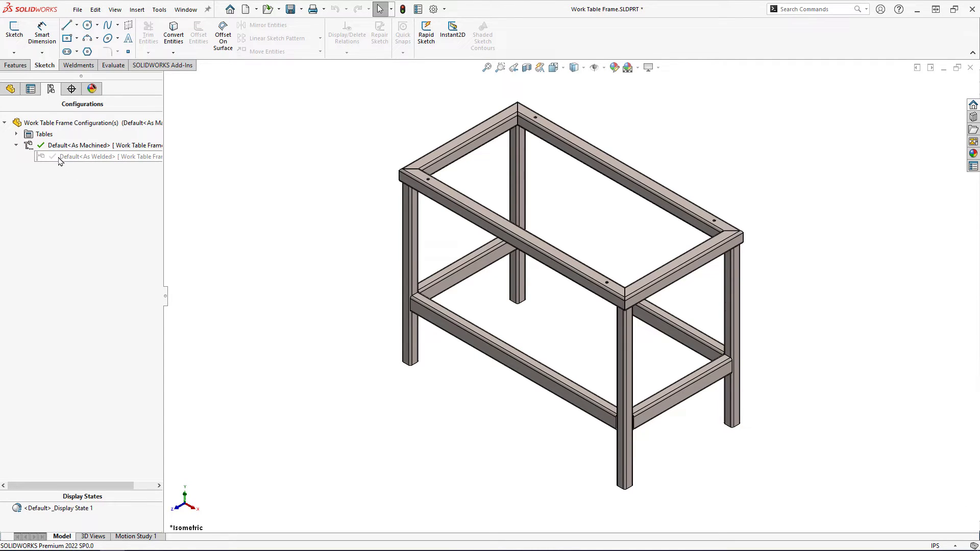
{"action": "left_click", "coordinate": [11, 89]}
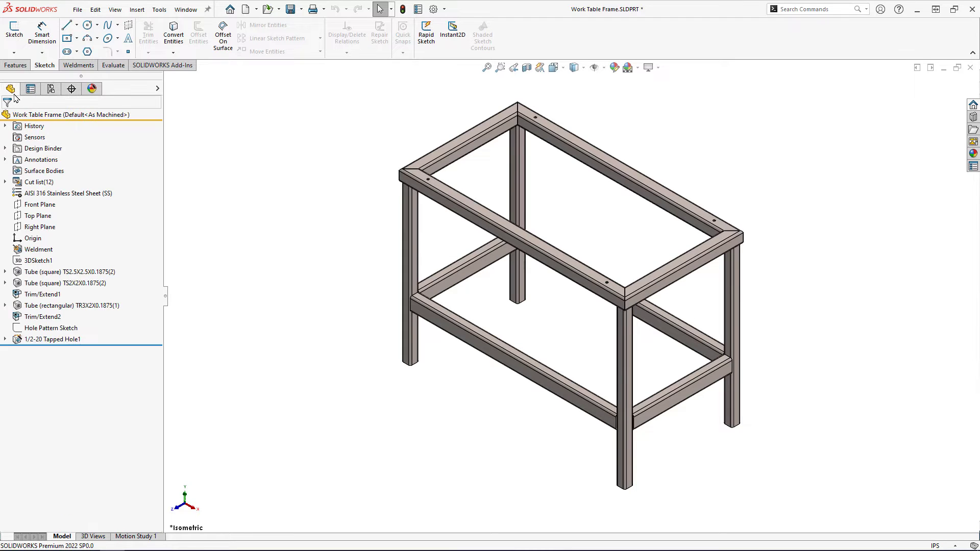
Step: Suppress 1/2-20 Tapped Hole1 in the Default<As Welded> configuration only
{"action": "right_click", "coordinate": [45, 340]}
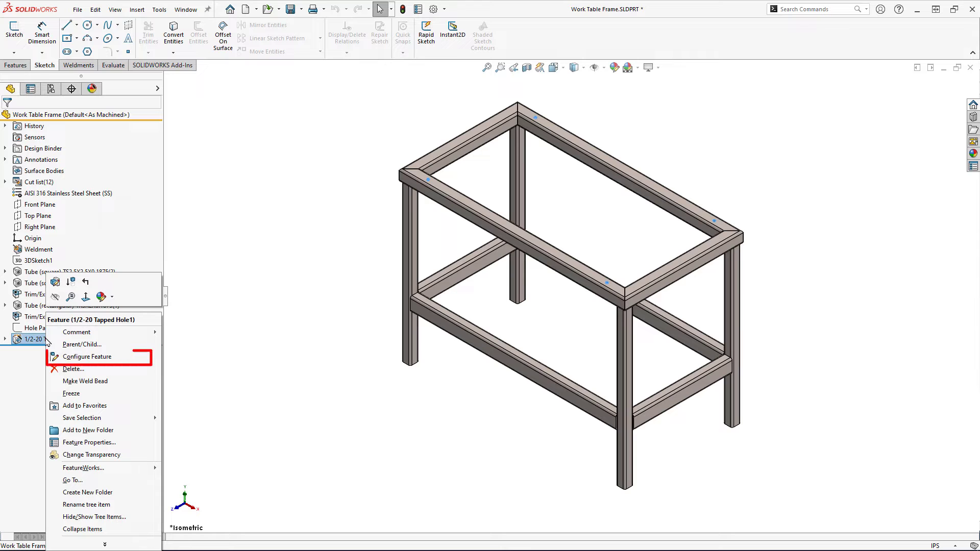
{"action": "left_click", "coordinate": [83, 357]}
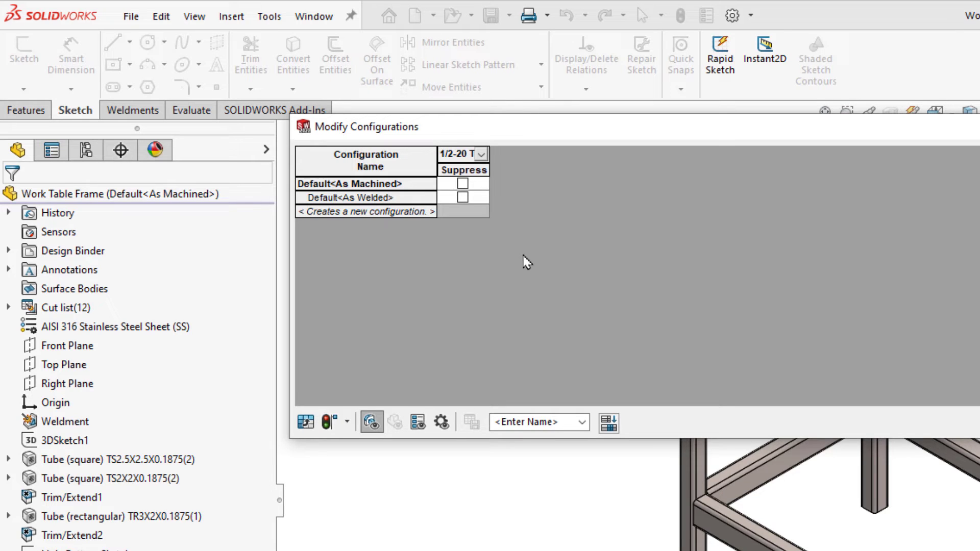
{"action": "left_click", "coordinate": [462, 197]}
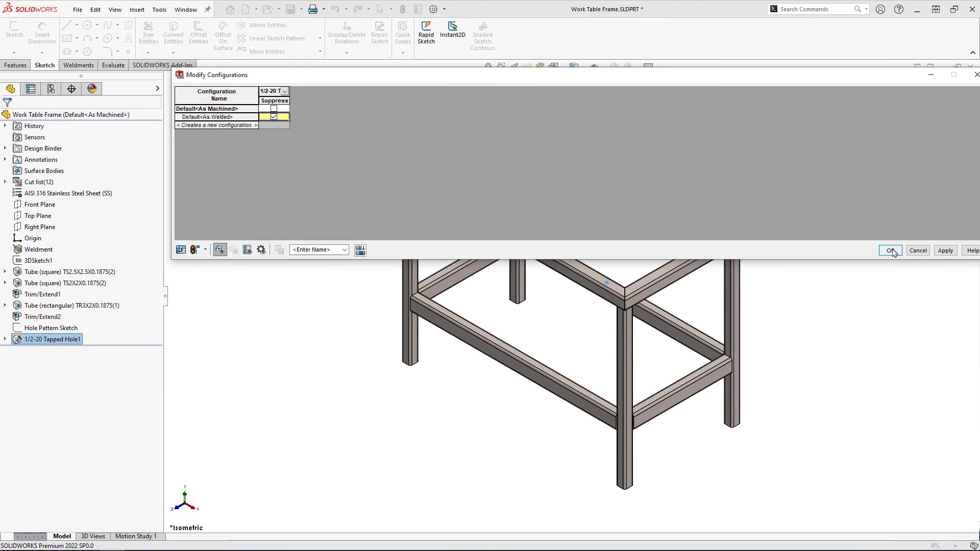
{"action": "left_click", "coordinate": [893, 250]}
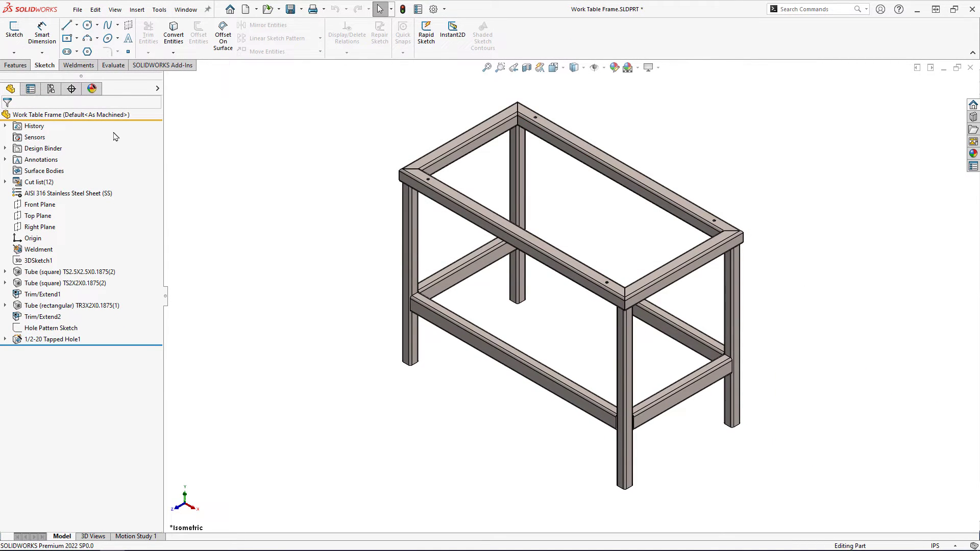
Step: Activate As Welded to check, then reactivate As Machined with the holes showing
{"action": "left_click", "coordinate": [51, 90]}
{"action": "double_click", "coordinate": [74, 156]}
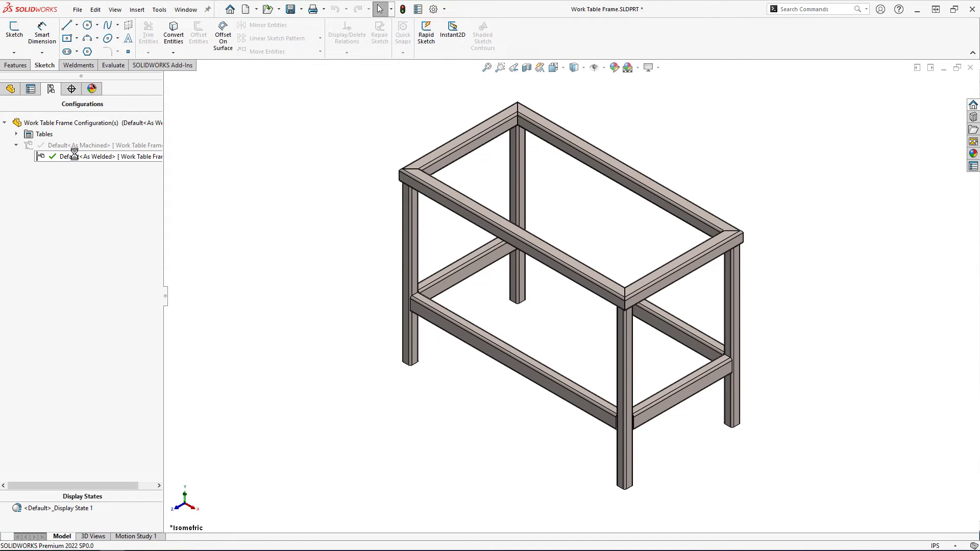
{"action": "double_click", "coordinate": [76, 146]}
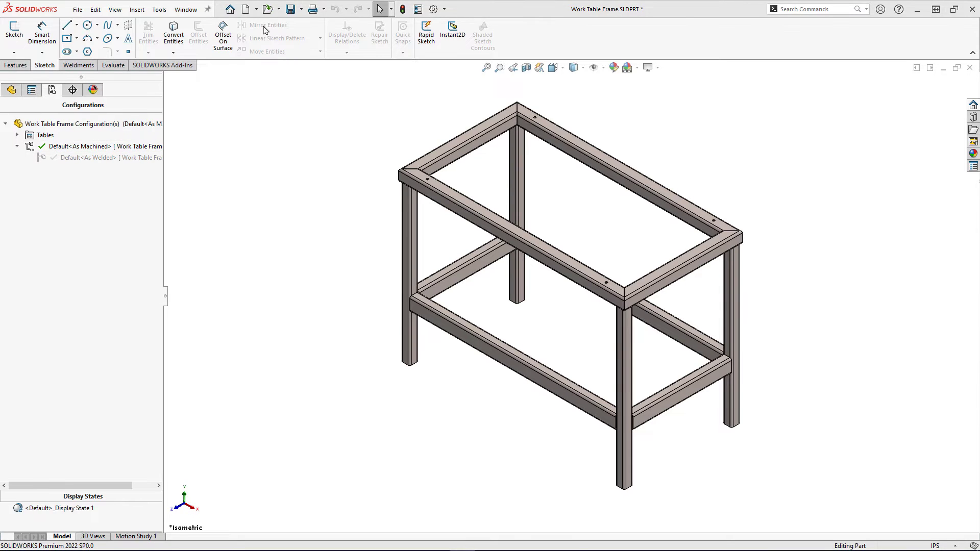
Step: Make a new drawing from the Work Table Frame part using the default template
{"action": "left_click", "coordinate": [256, 10]}
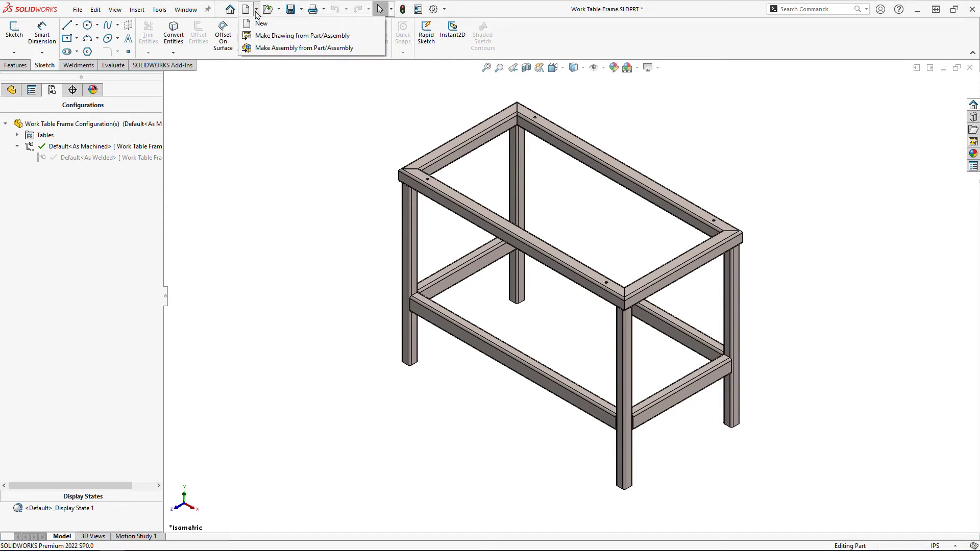
{"action": "left_click", "coordinate": [258, 37]}
{"action": "left_click", "coordinate": [409, 357]}
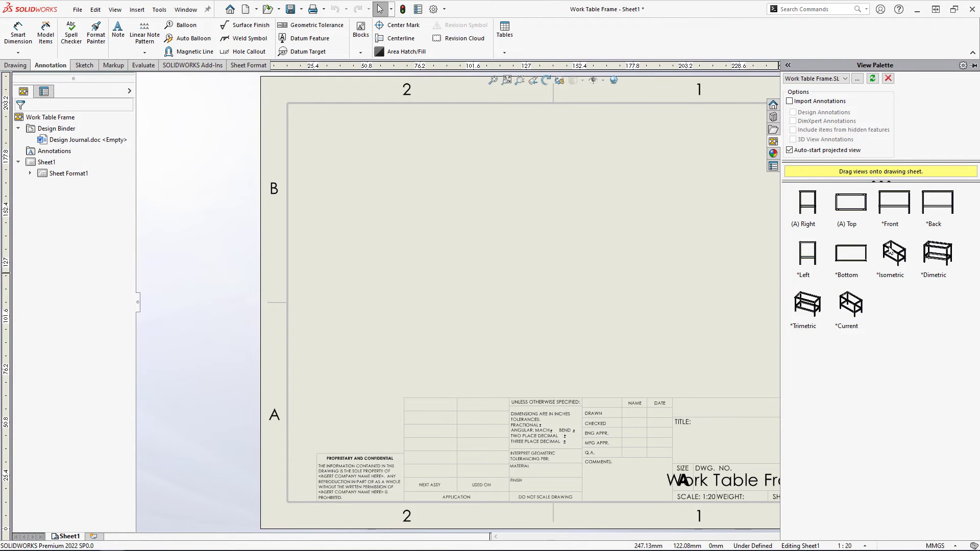
Step: Place an isometric view on Sheet1 referencing the Default<As Welded> configuration
{"action": "left_click_drag", "start_coordinate": [878, 235], "coordinate": [507, 267]}
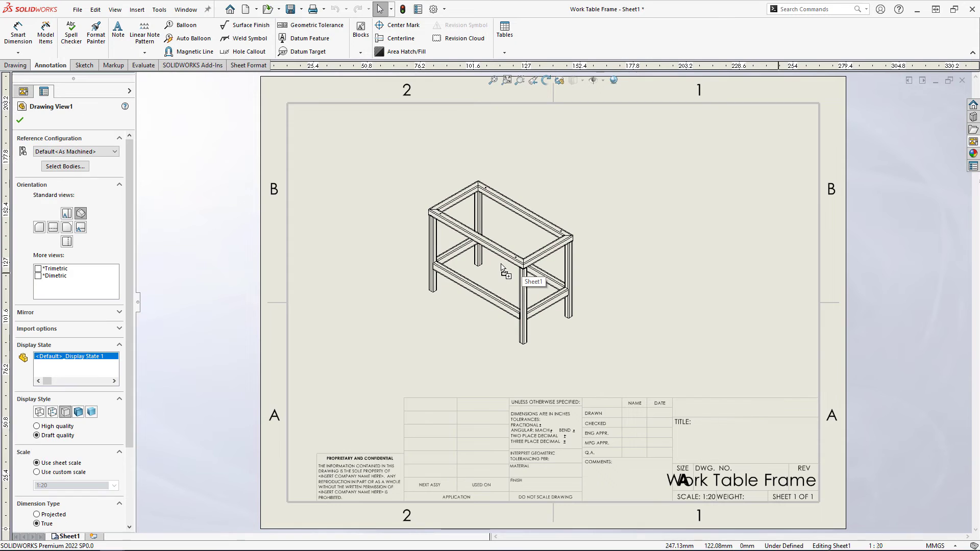
{"action": "left_click", "coordinate": [97, 151]}
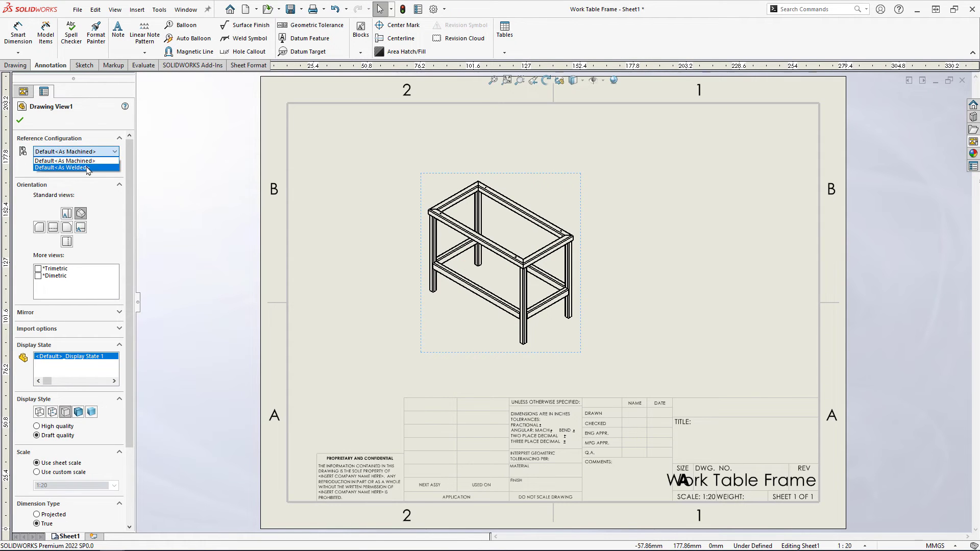
{"action": "left_click", "coordinate": [88, 170]}
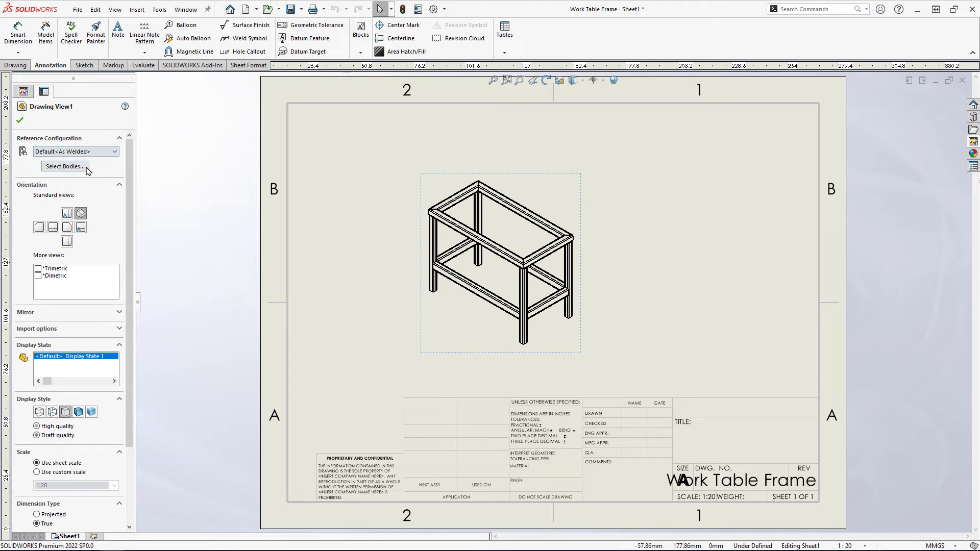
Step: Add Sheet2 and place the frame's top view on it without a projected view
{"action": "left_click", "coordinate": [339, 209]}
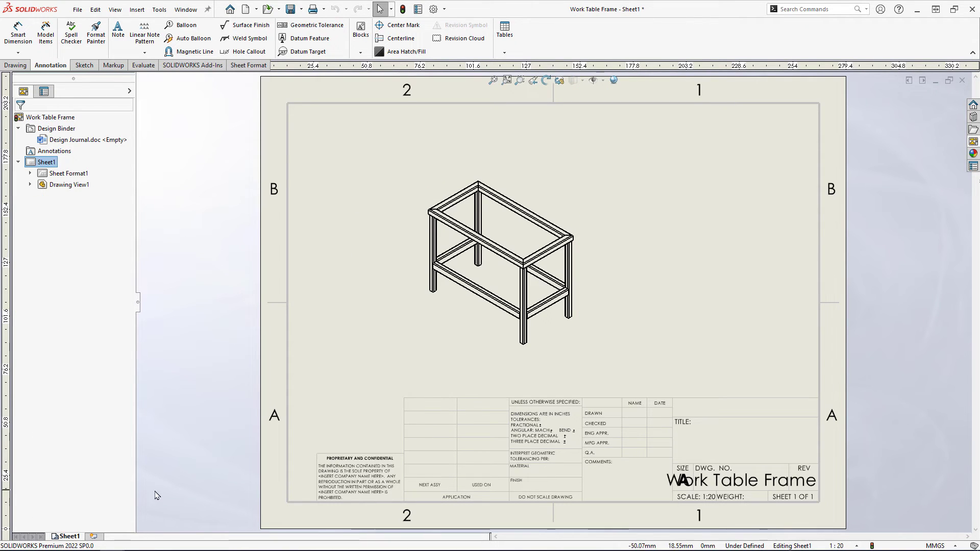
{"action": "left_click", "coordinate": [94, 536]}
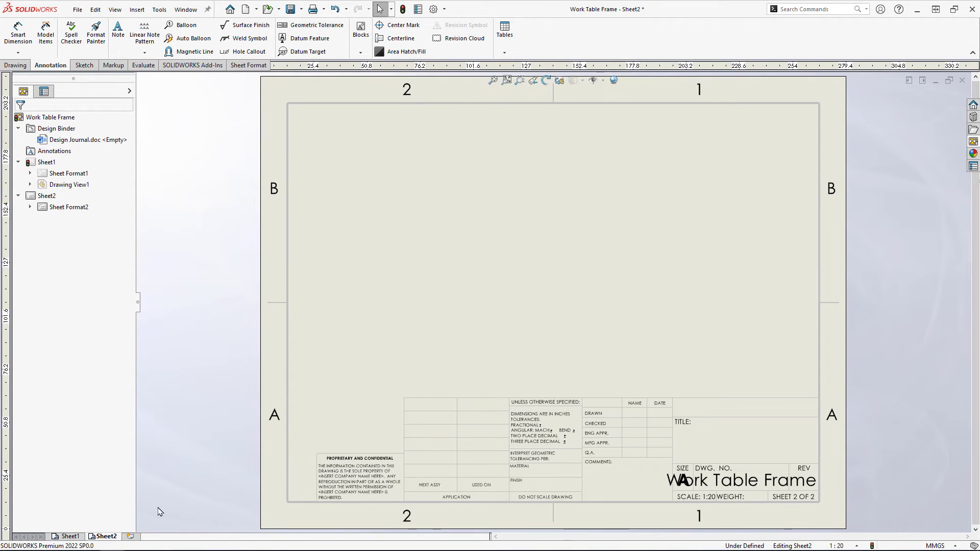
{"action": "left_click", "coordinate": [973, 141]}
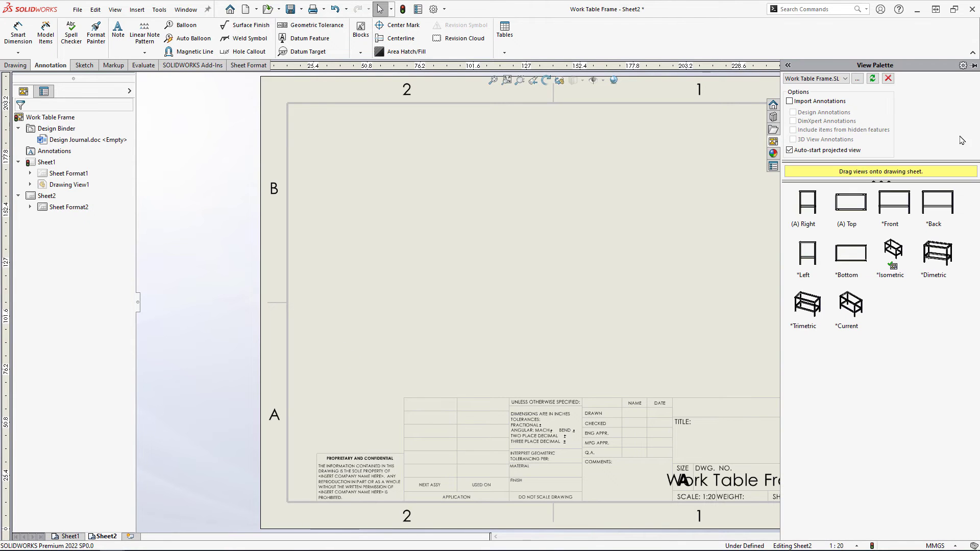
{"action": "mouse_move", "coordinate": [855, 210]}
{"action": "left_mouse_down"}
{"action": "mouse_move", "coordinate": [648, 212]}
{"action": "mouse_move", "coordinate": [527, 228]}
{"action": "left_mouse_up"}
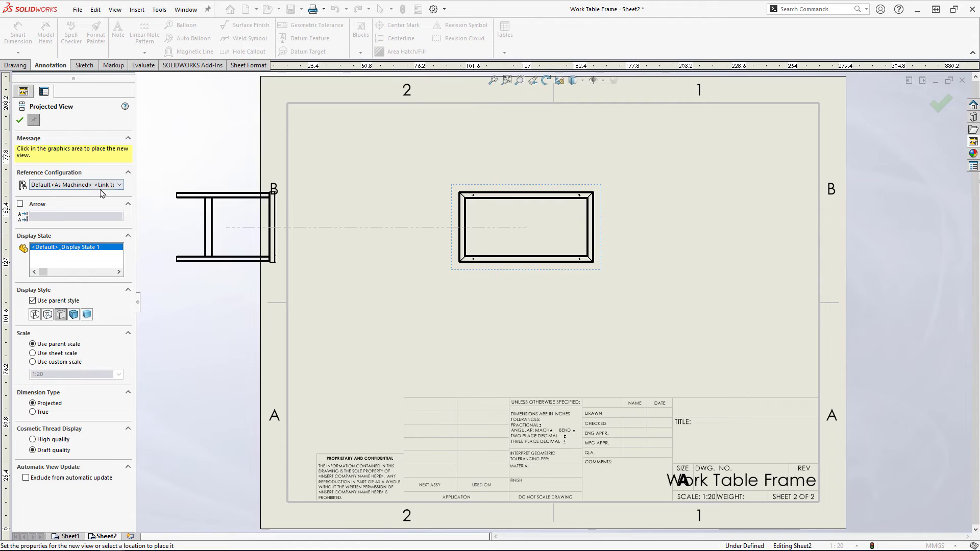
{"action": "left_click", "coordinate": [20, 120]}
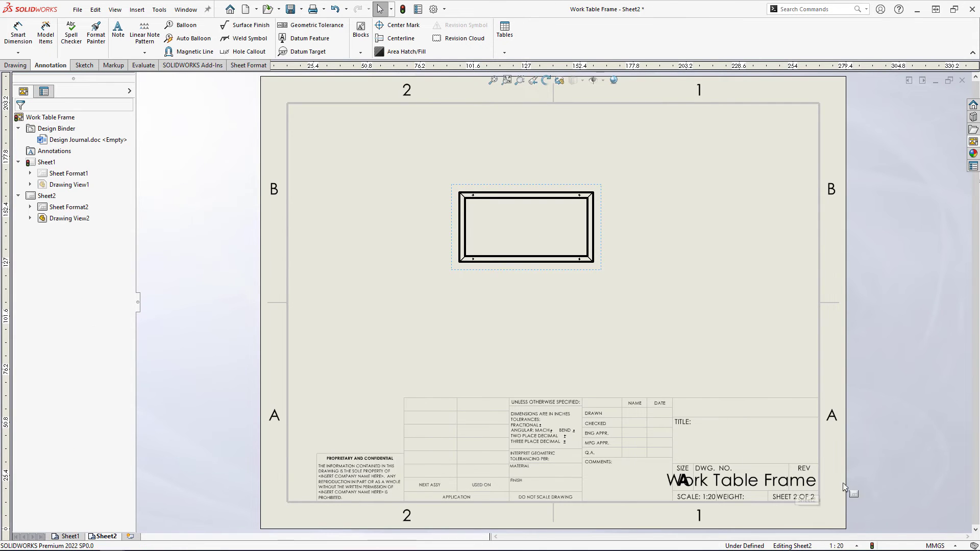
Step: Set the sheet scale to 1:10 and the unit system to IPS
{"action": "left_click", "coordinate": [847, 545]}
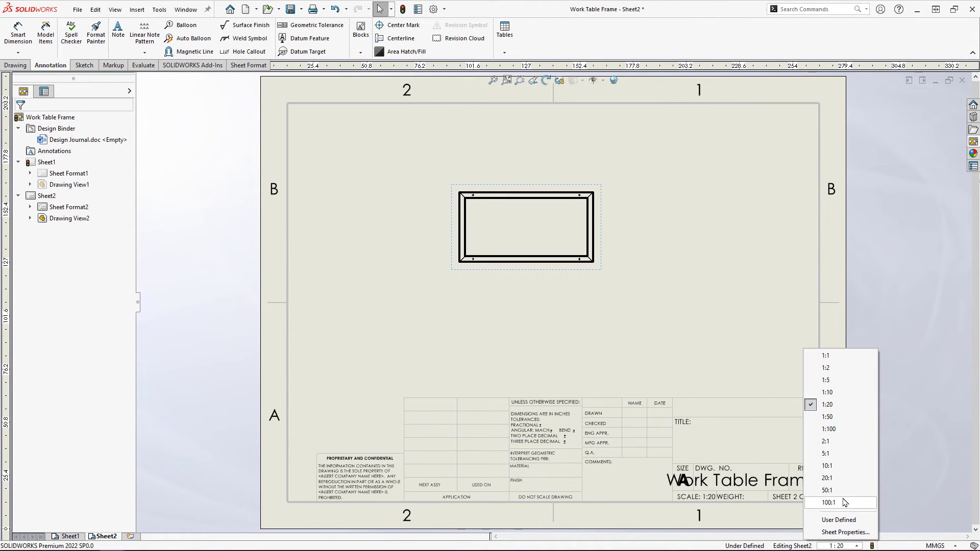
{"action": "left_click", "coordinate": [842, 393]}
{"action": "left_click", "coordinate": [935, 546]}
{"action": "left_click", "coordinate": [932, 515]}
{"action": "scroll", "coordinate": [652, 159], "scroll_direction": "down", "scroll_amount": 3}
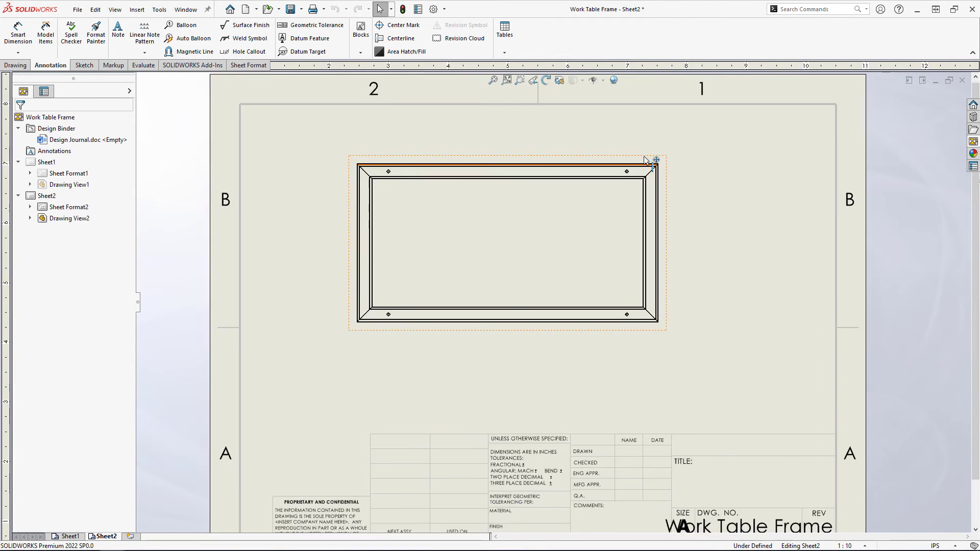
Step: Add a 40.00 in horizontal dimension between the top-left and top-right holes
{"action": "left_click", "coordinate": [18, 32]}
{"action": "scroll", "coordinate": [357, 214], "scroll_direction": "down", "scroll_amount": 3}
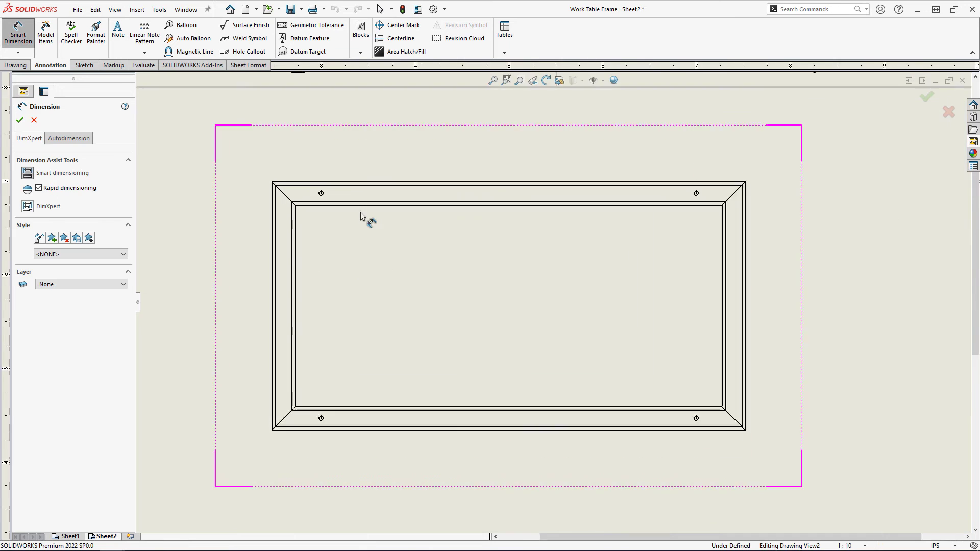
{"action": "left_click", "coordinate": [334, 201]}
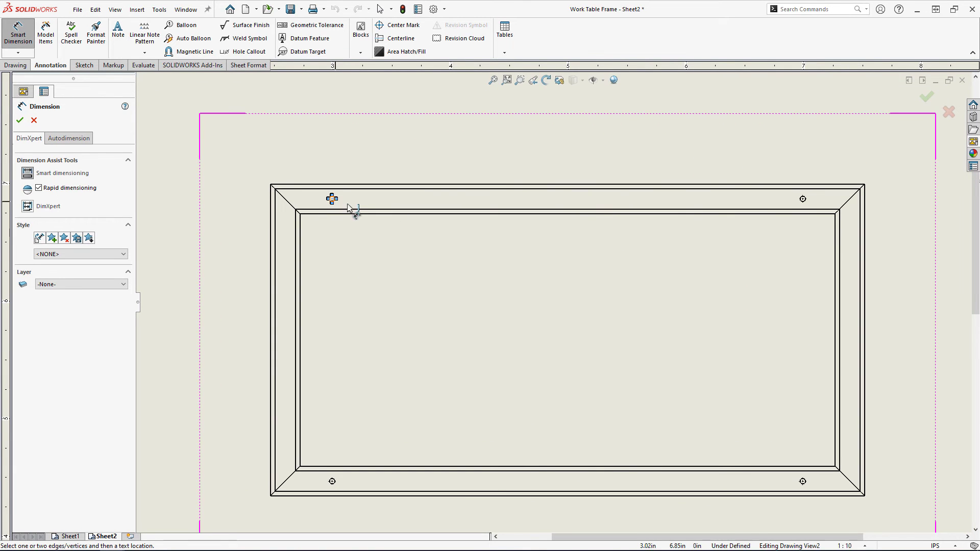
{"action": "left_click", "coordinate": [805, 203]}
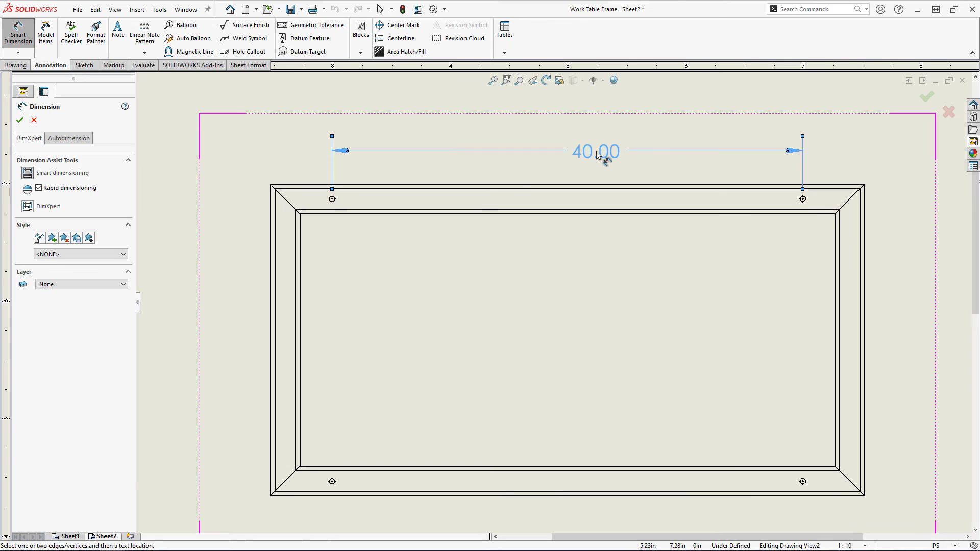
{"action": "left_click", "coordinate": [597, 155]}
{"action": "key", "text": "Escape"}
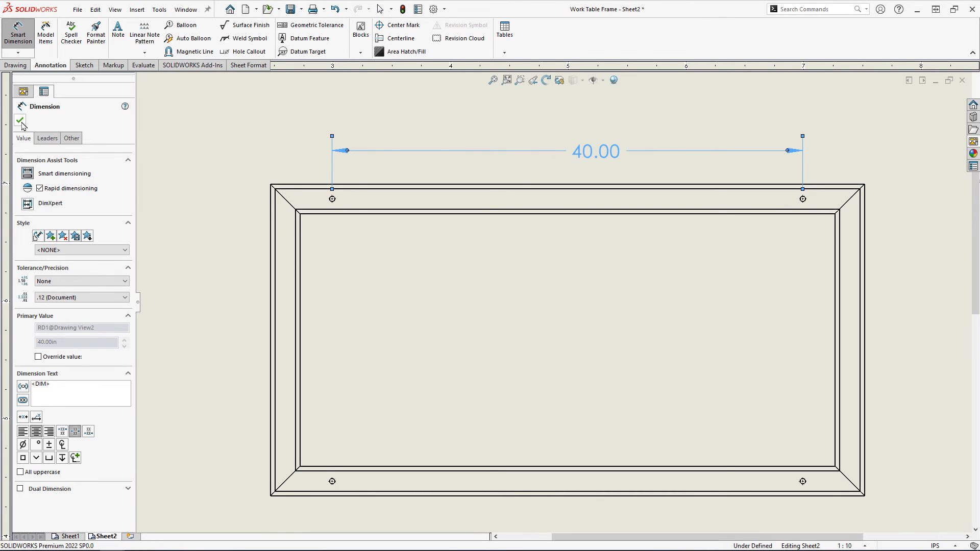
{"action": "left_click", "coordinate": [20, 120]}
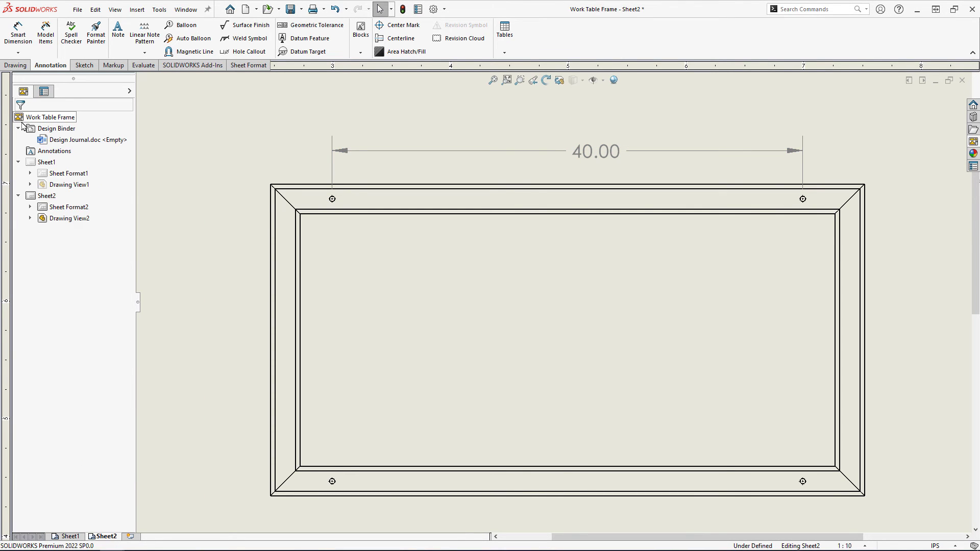